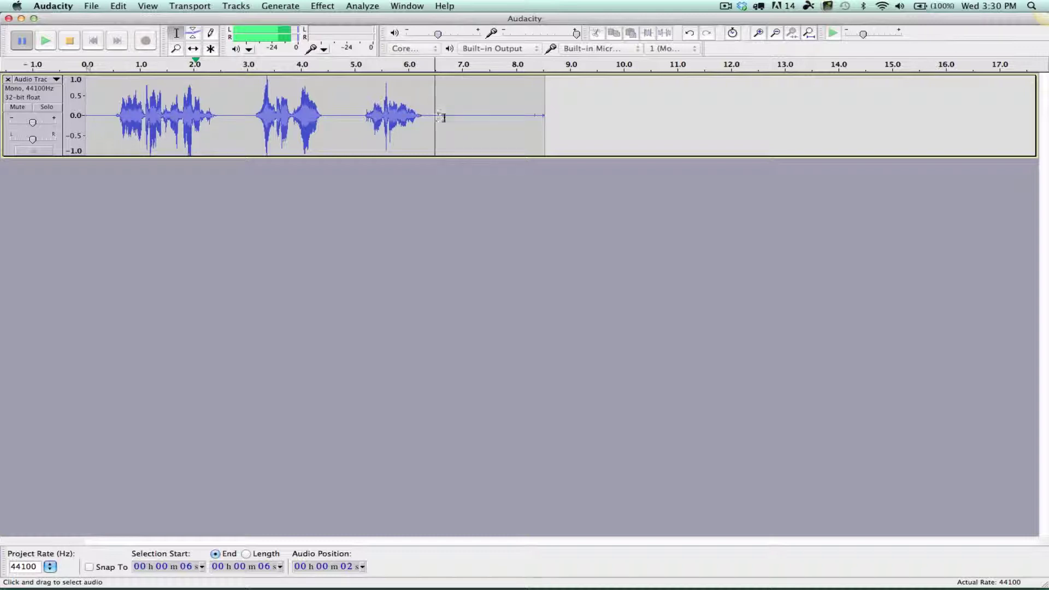
- Select the trailing silence from about 6.5 to 9 seconds and check the Edit menu's commands
drag(435, 117, 569, 121)
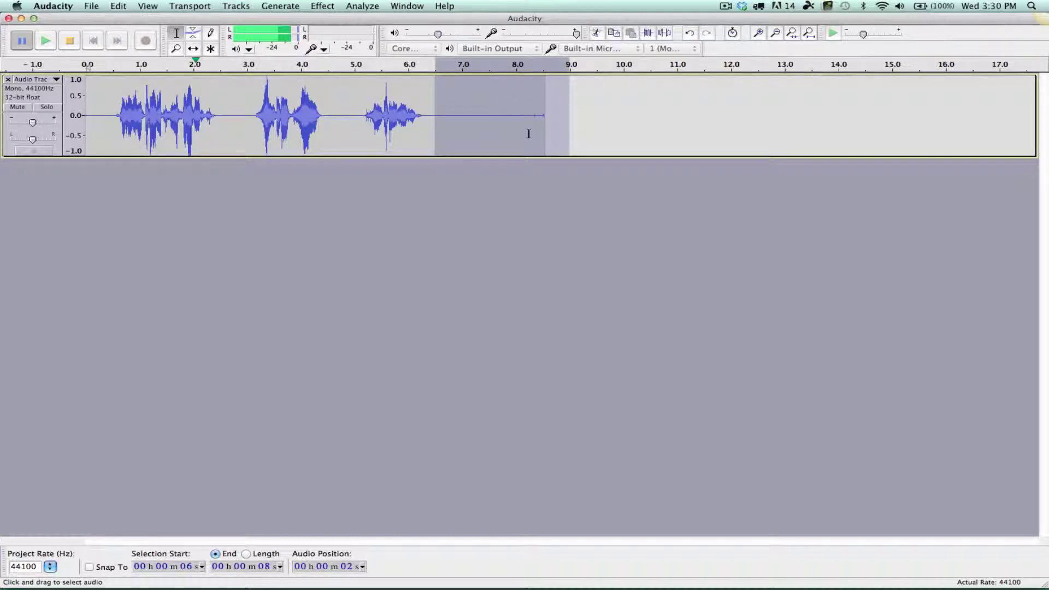
click(119, 5)
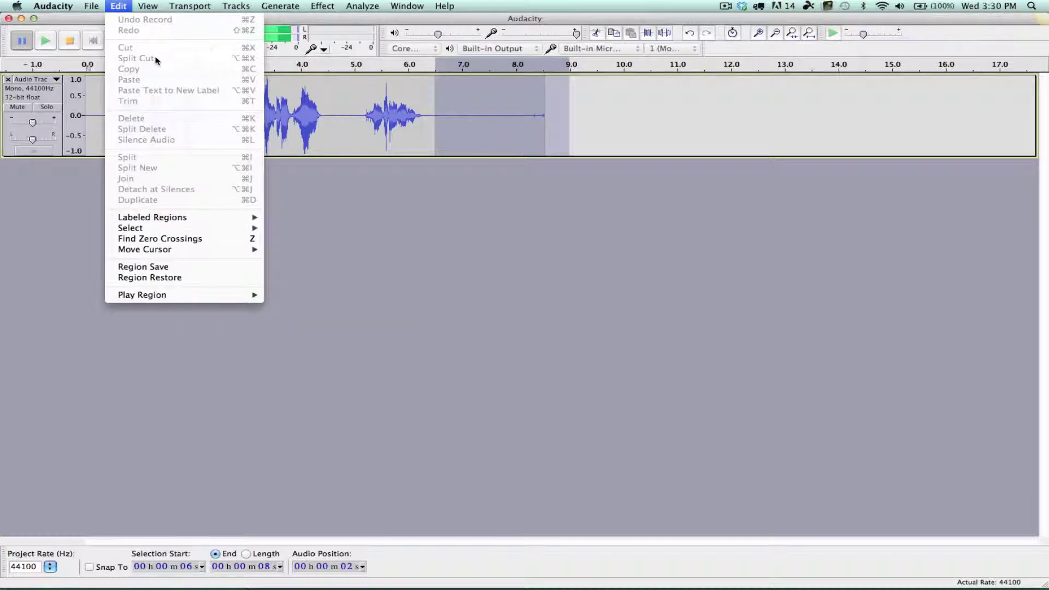
click(376, 247)
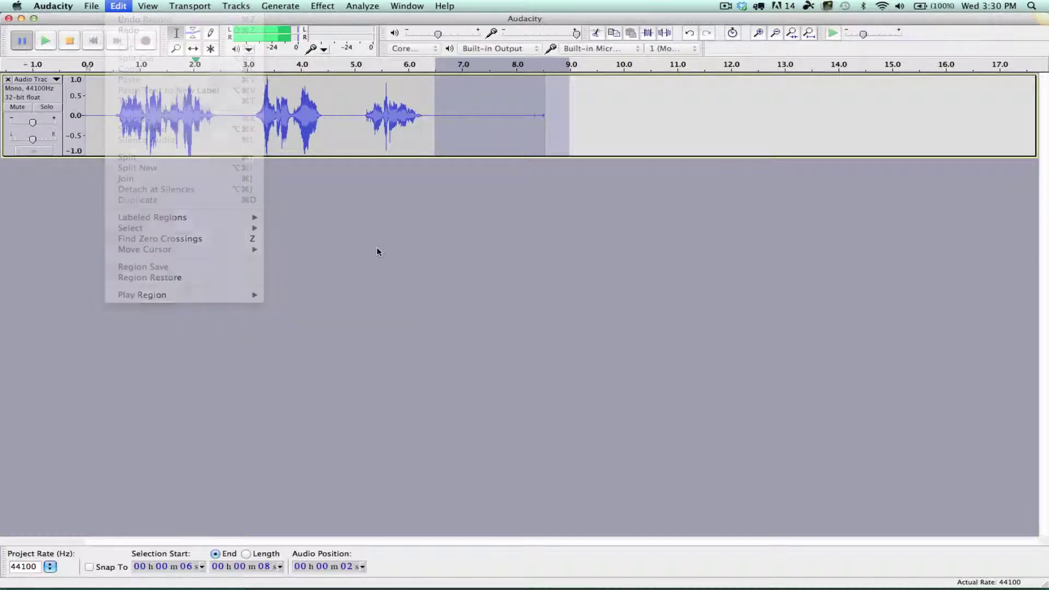
- Stop the paused recording and confirm Cut, Copy and Delete are enabled in the Edit menu
click(71, 39)
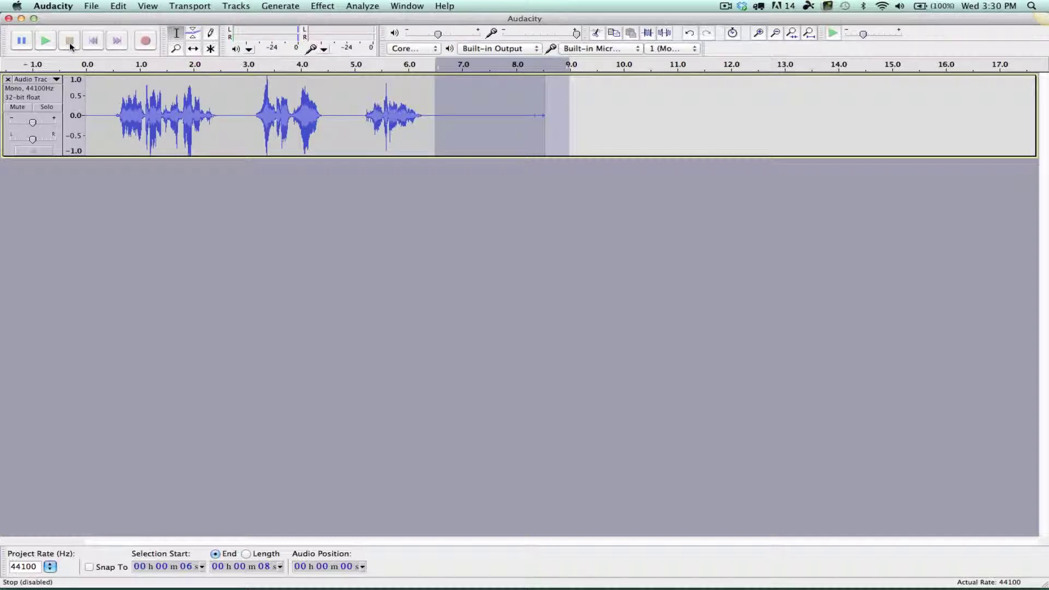
click(119, 6)
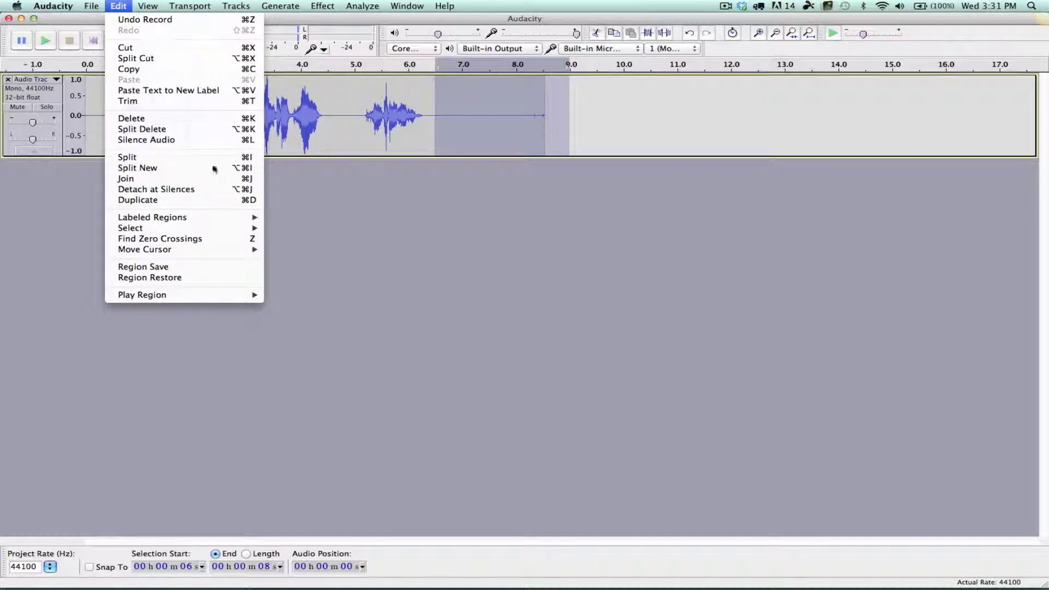
click(295, 249)
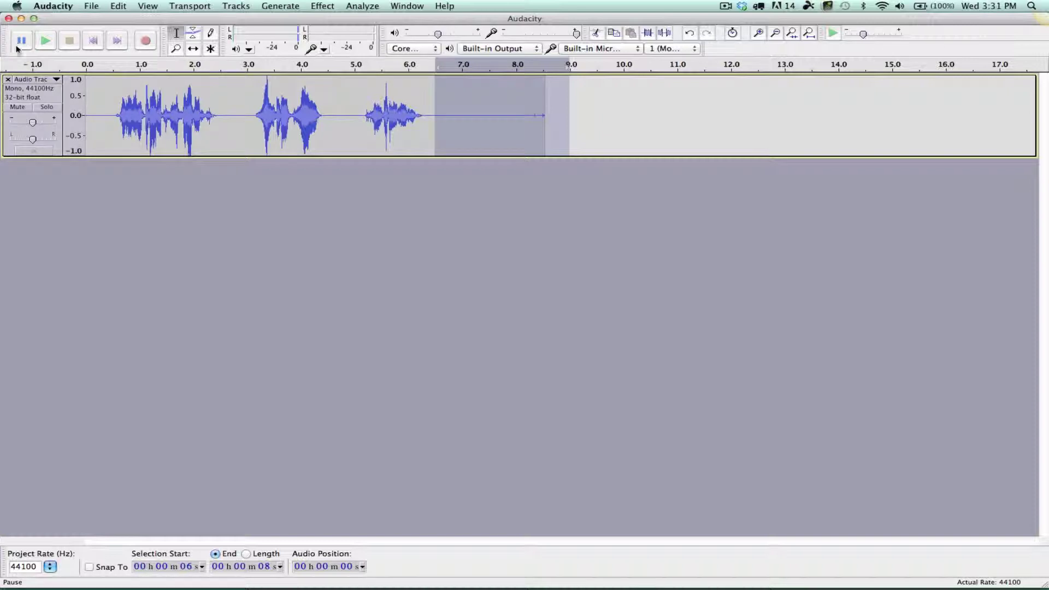
- Deselect the silent tail by clicking the empty area below the track
click(205, 223)
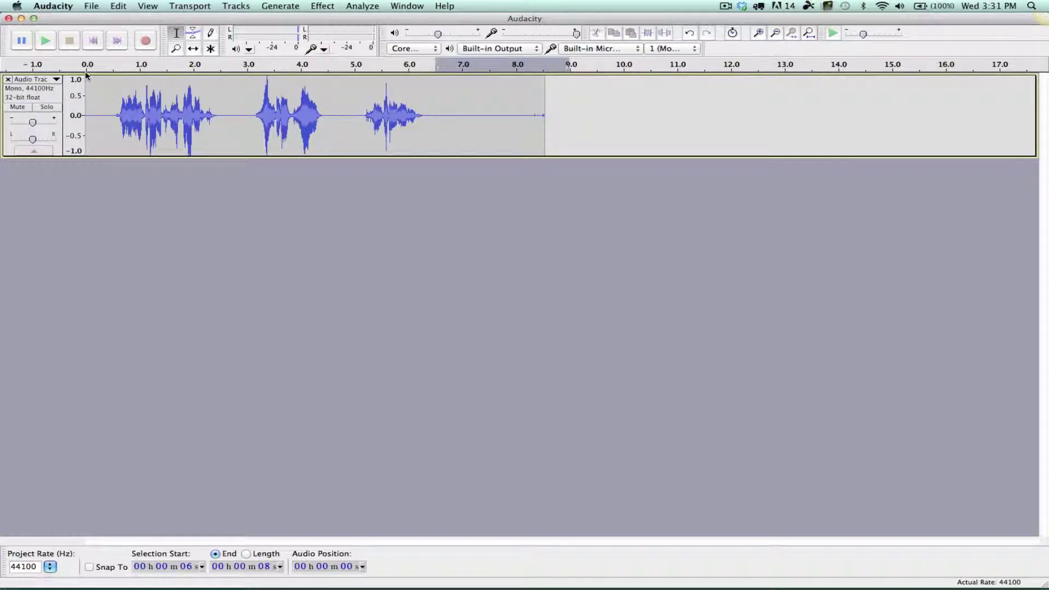